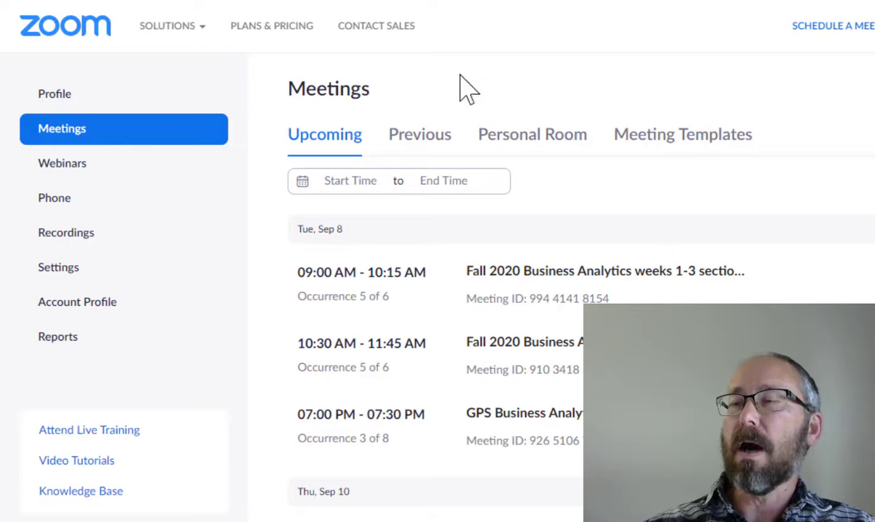
Step: Open the participant list for the 09/03/2020 08:46 AM meeting from the usage report
left_click(61, 343)
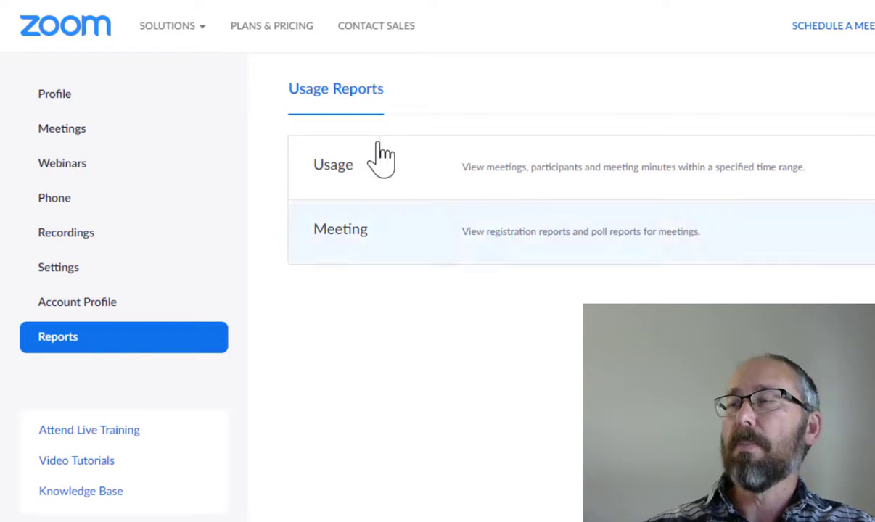
left_click(331, 183)
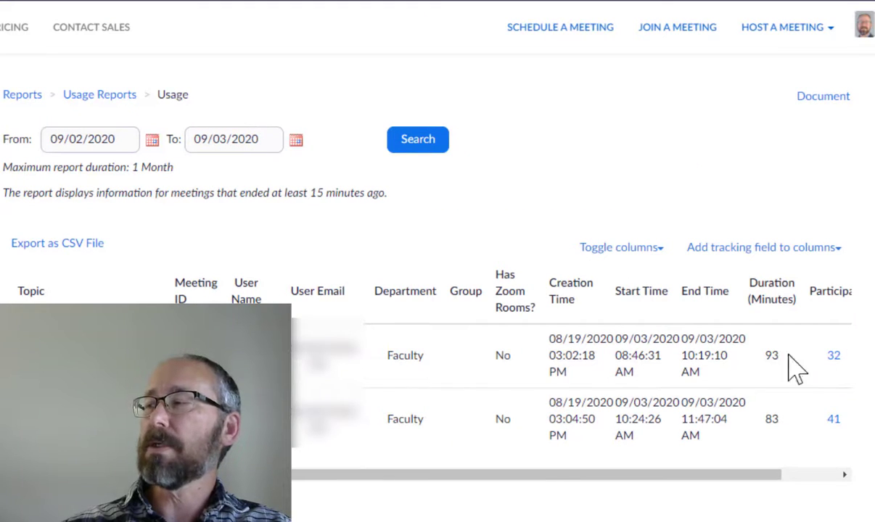
left_click_drag(685, 475, 785, 481)
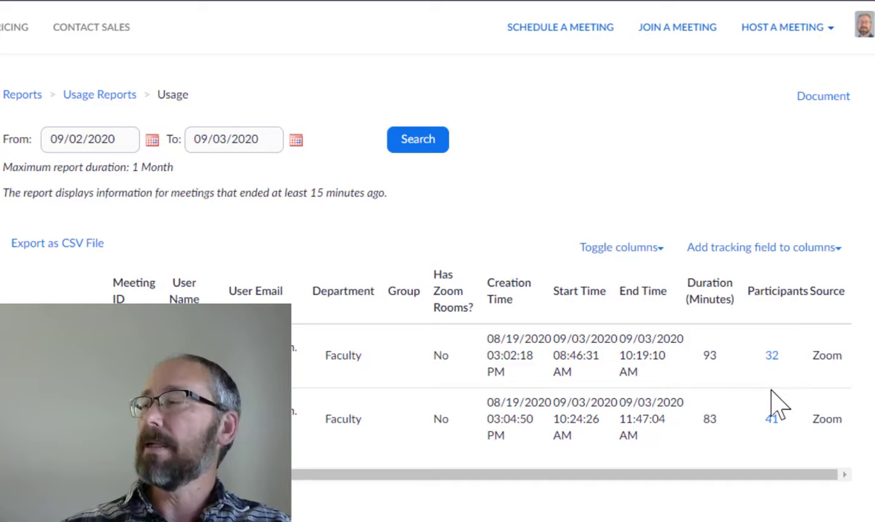
left_click(771, 355)
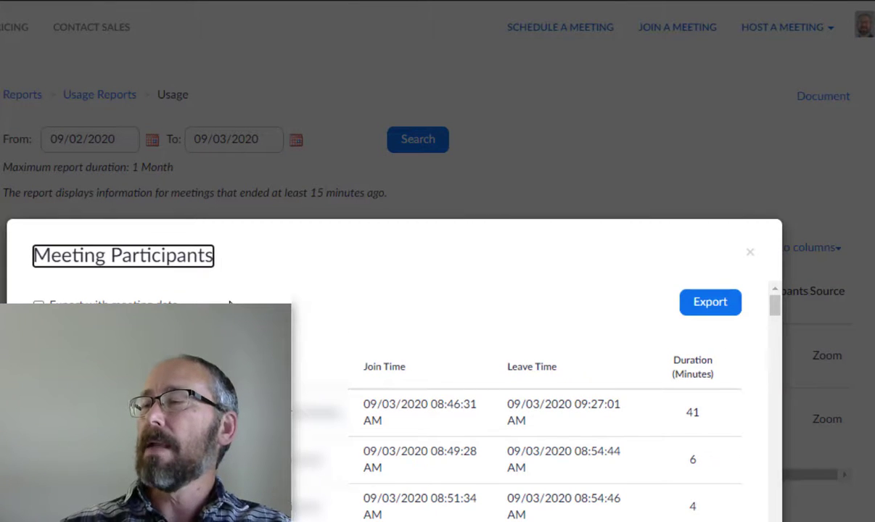
Step: Review the participants' join times, leave times and durations, export the list, and open the exported file in Excel
scroll(229, 304, "down", 10)
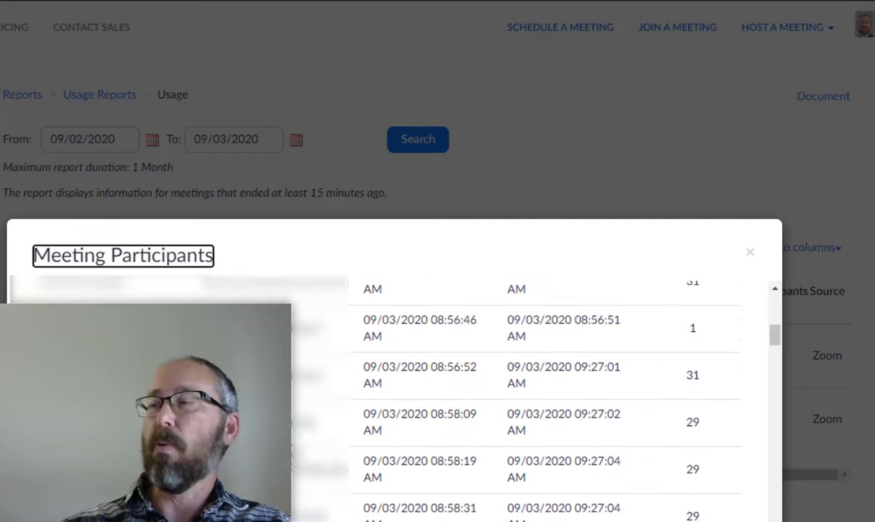
scroll(391, 399, "up", 10)
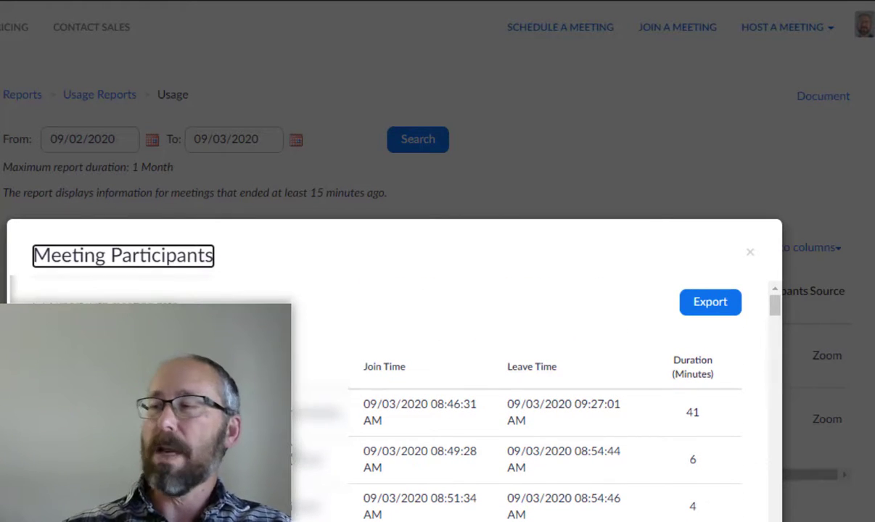
scroll(442, 362, "down", 2)
scroll(442, 362, "up", 2)
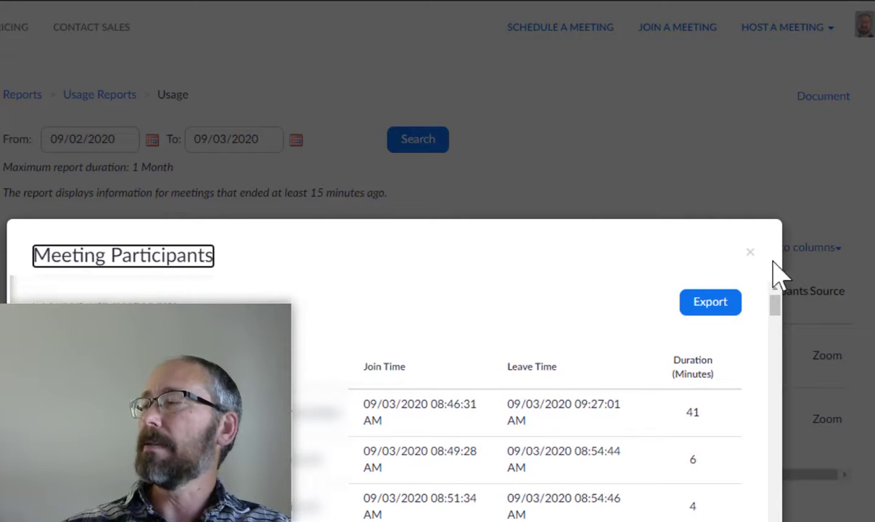
left_click(718, 307)
scroll(448, 317, "down", 1)
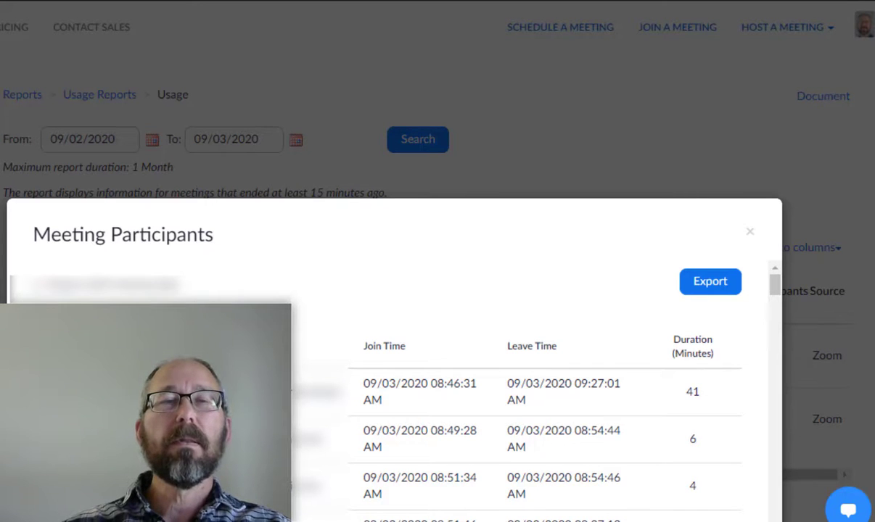
left_click_drag(1, 80, 290, 0)
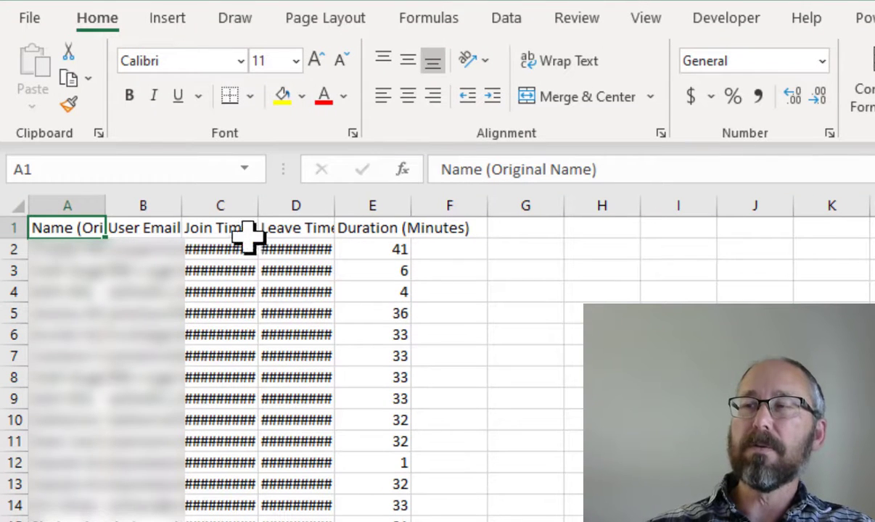
Step: Widen the Join Time and Leave Time columns to fit their contents
double_click(260, 202)
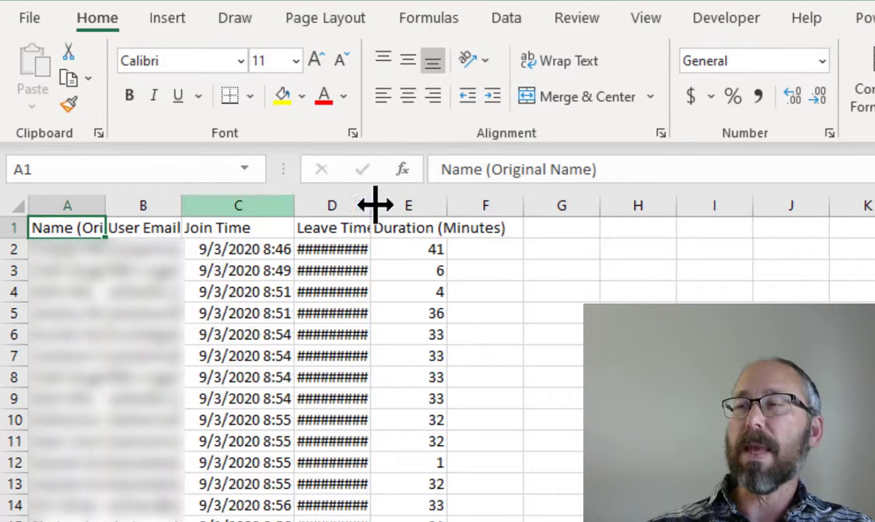
double_click(370, 203)
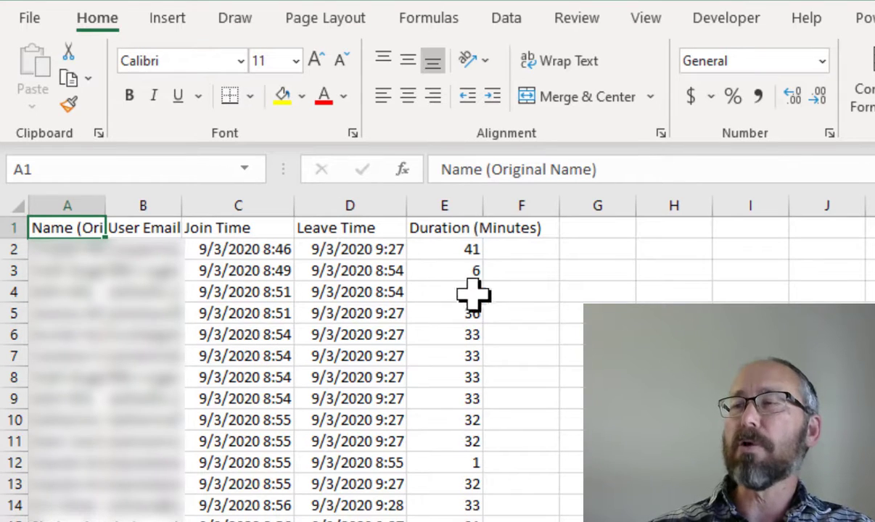
left_click(476, 296)
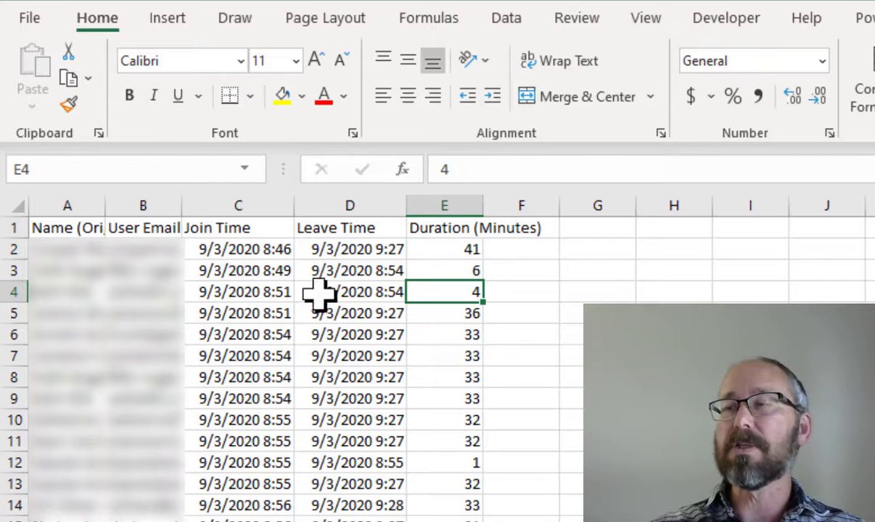
Step: Sort the participant records alphabetically from A to Z by Name (Original Name)
left_click(63, 241)
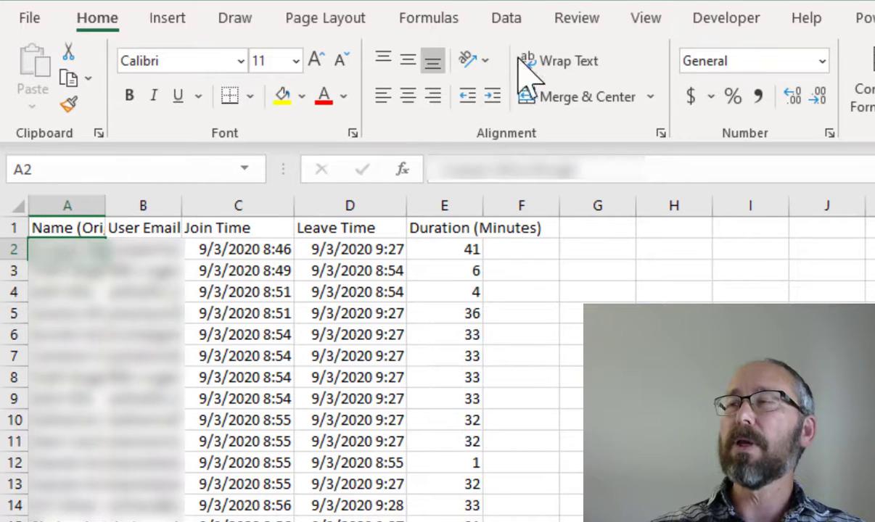
left_click(505, 20)
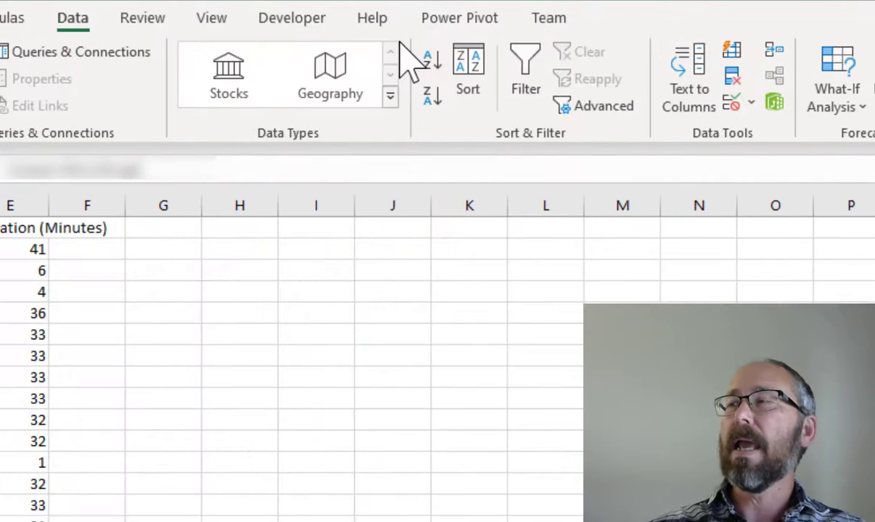
left_click(430, 60)
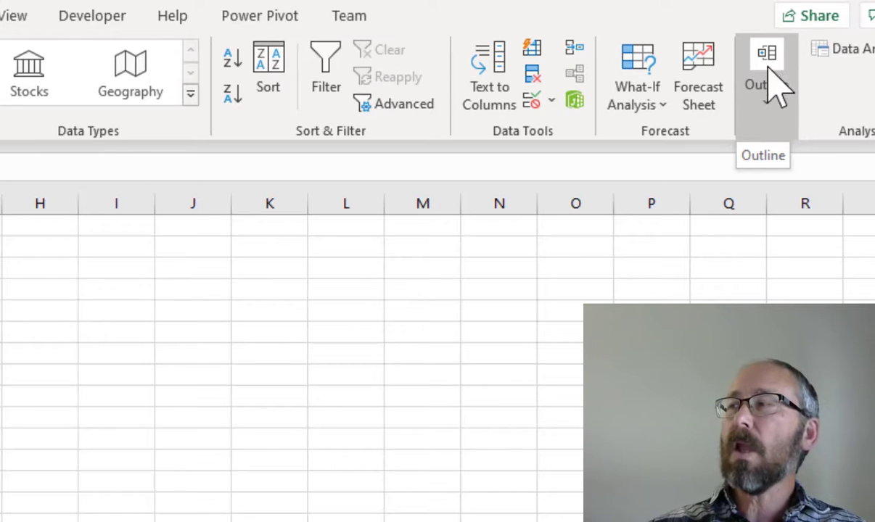
Step: Add subtotals that sum Duration (Minutes) at each change in Name (Original Name), with the summary below the data
left_click(766, 105)
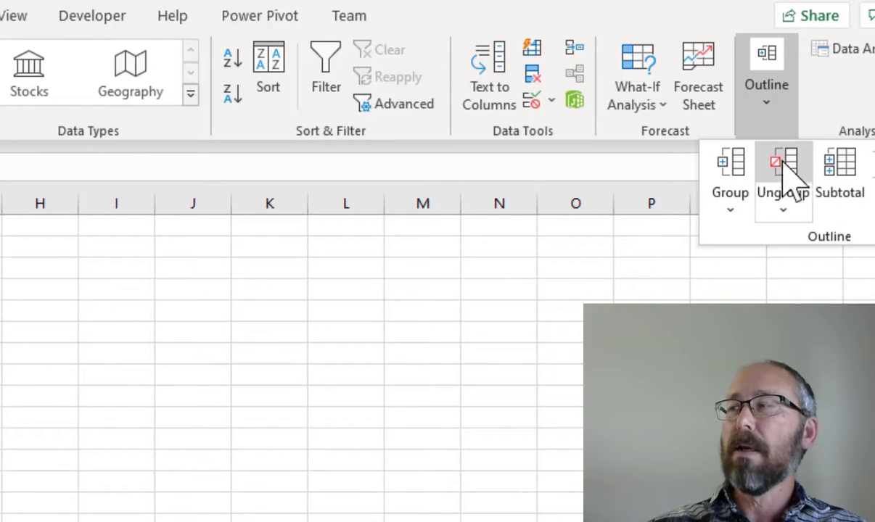
left_click(845, 195)
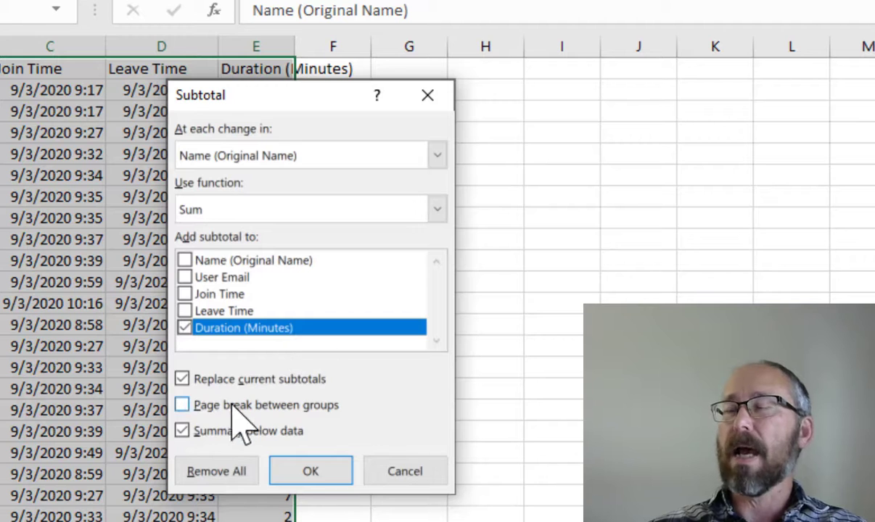
left_click(312, 473)
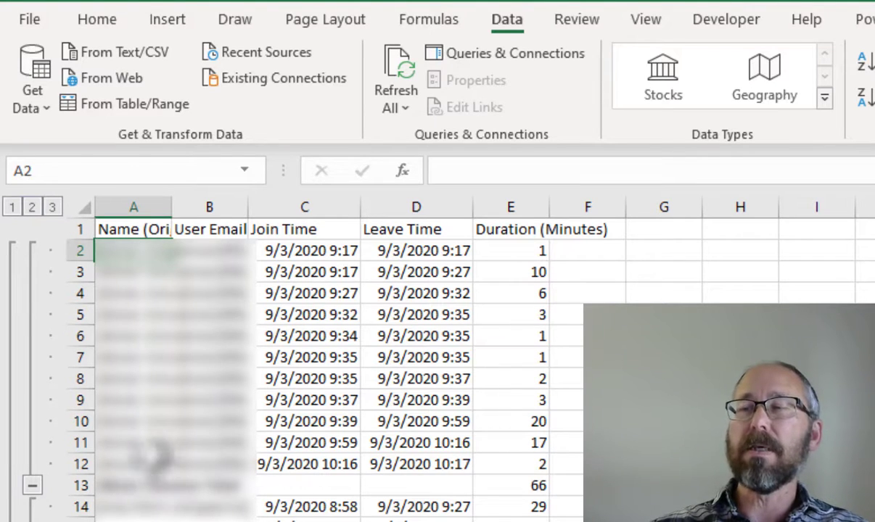
Step: Collapse the outline to level 2 and sort the participants' subtotals by duration from smallest to largest
left_click(32, 207)
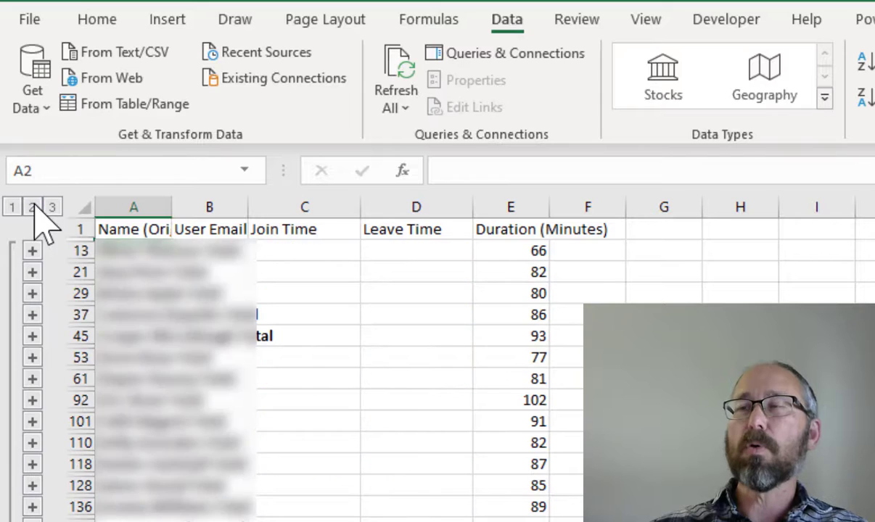
left_click(510, 250)
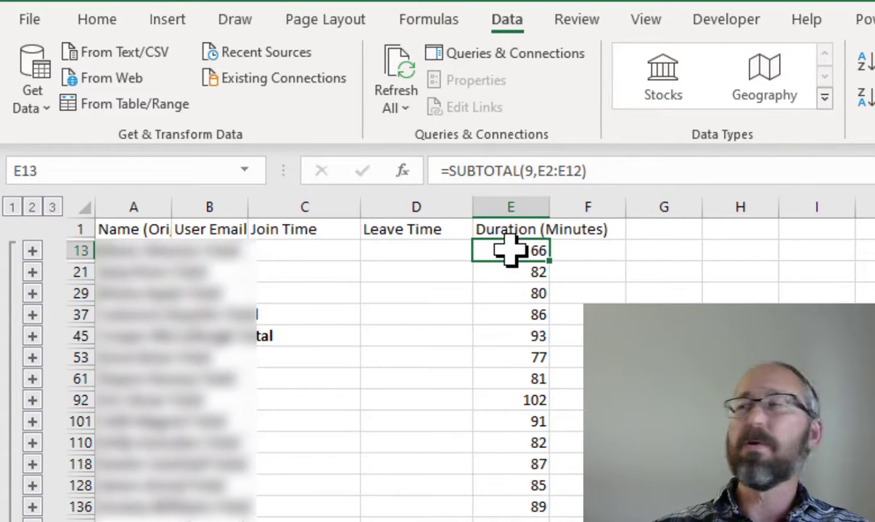
left_click(865, 62)
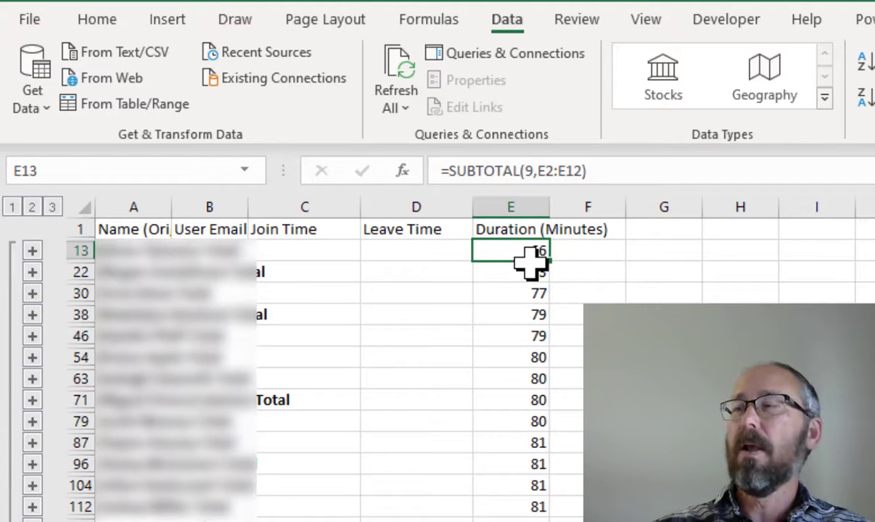
scroll(503, 457, "down", 1)
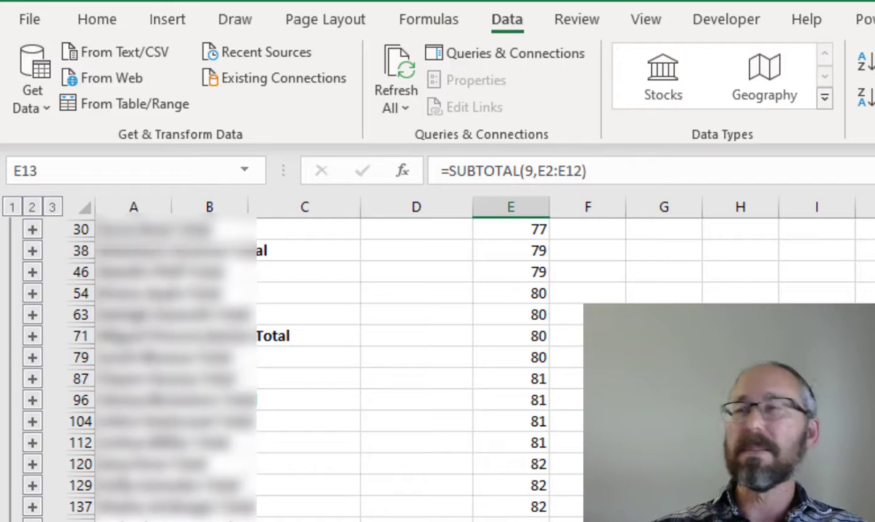
scroll(515, 301, "up", 1)
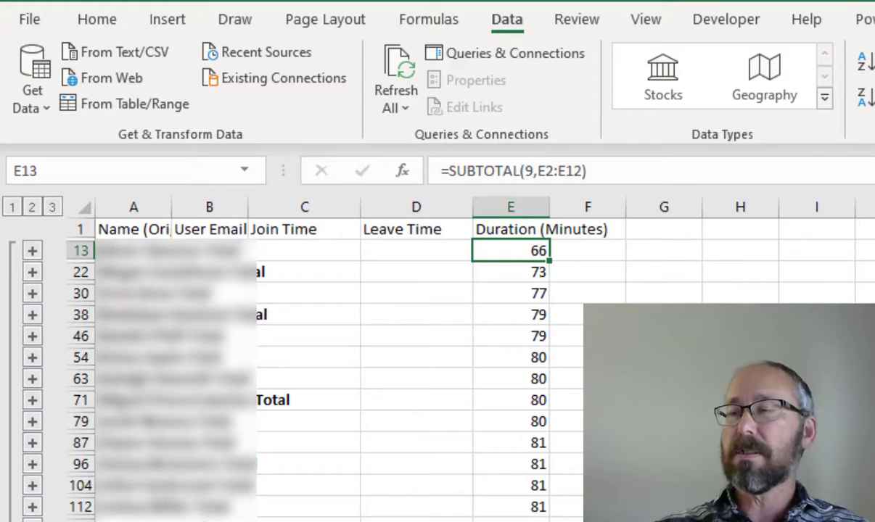
Step: Rename the worksheet as 9-1(1)
right_click(246, 484)
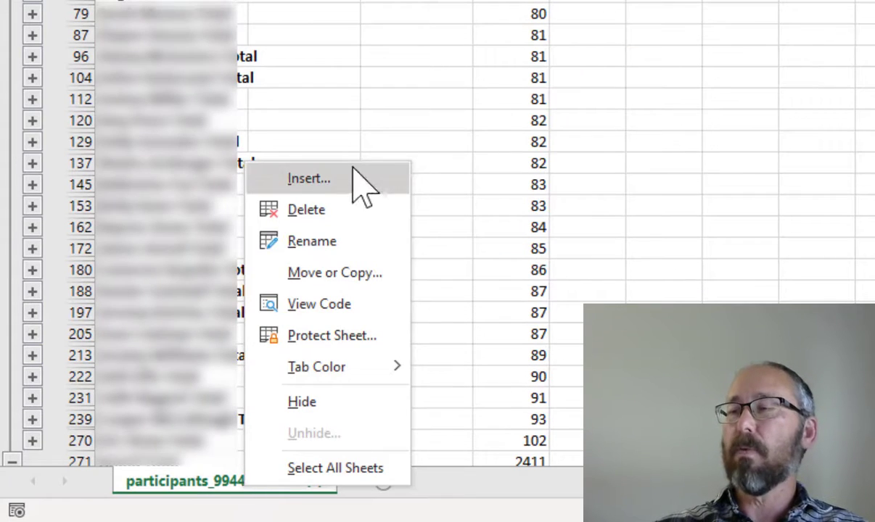
left_click(322, 248)
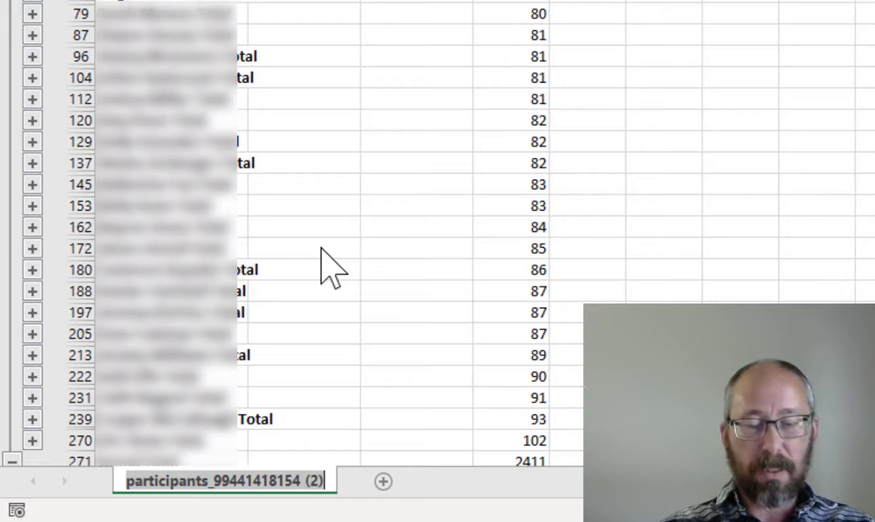
type("9-1(2")
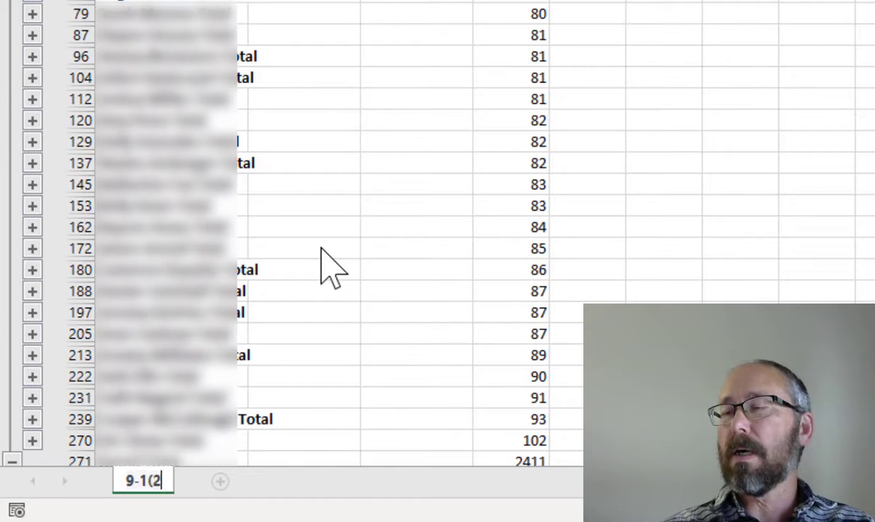
key("BackSpace")
type("1)")
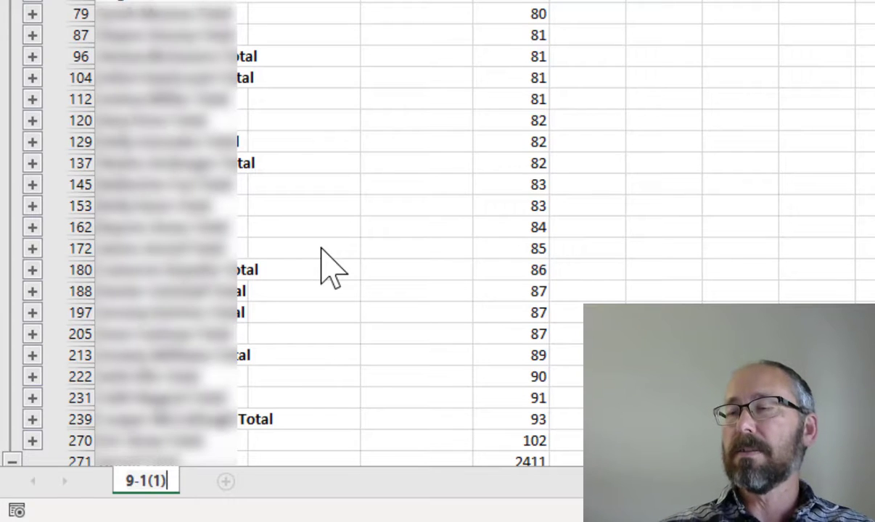
left_click(322, 250)
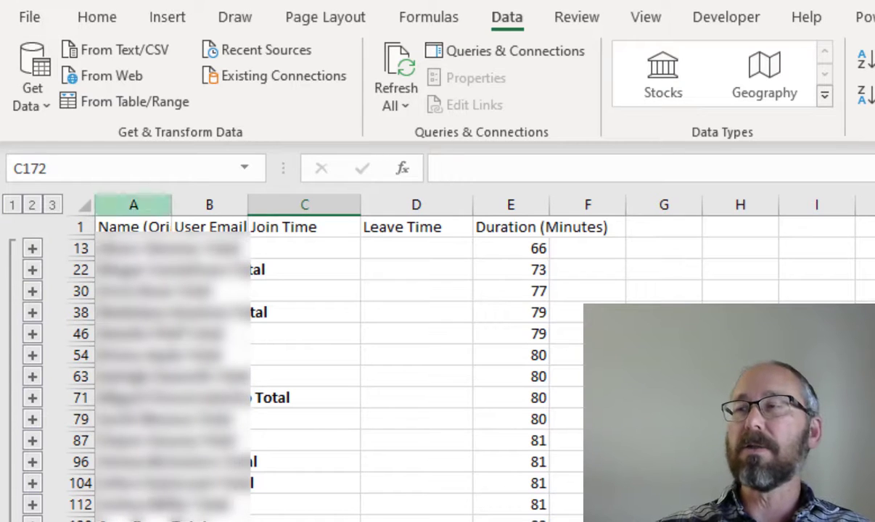
Step: Open the Save As options for the participants file
left_click(31, 22)
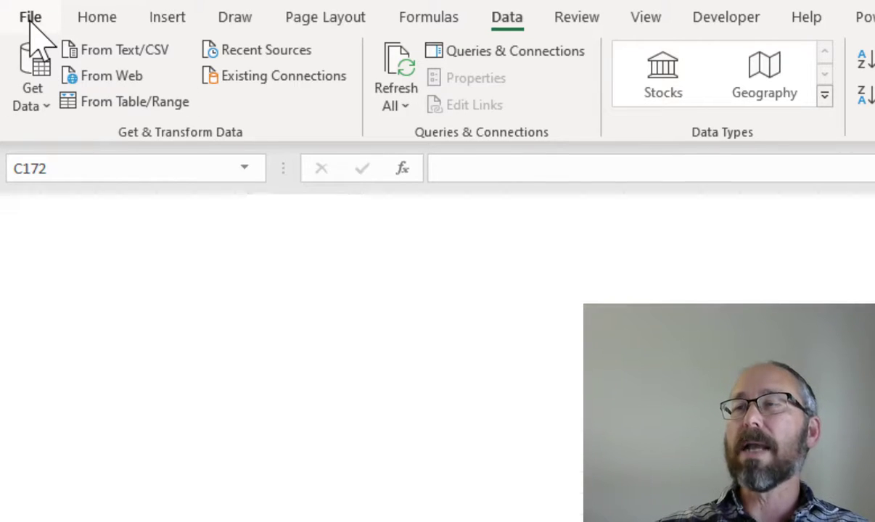
left_click(108, 322)
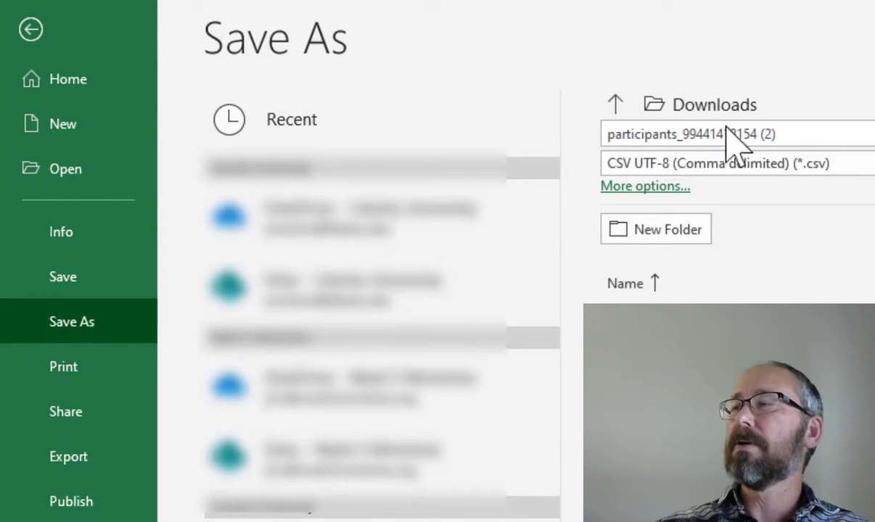
left_click(813, 163)
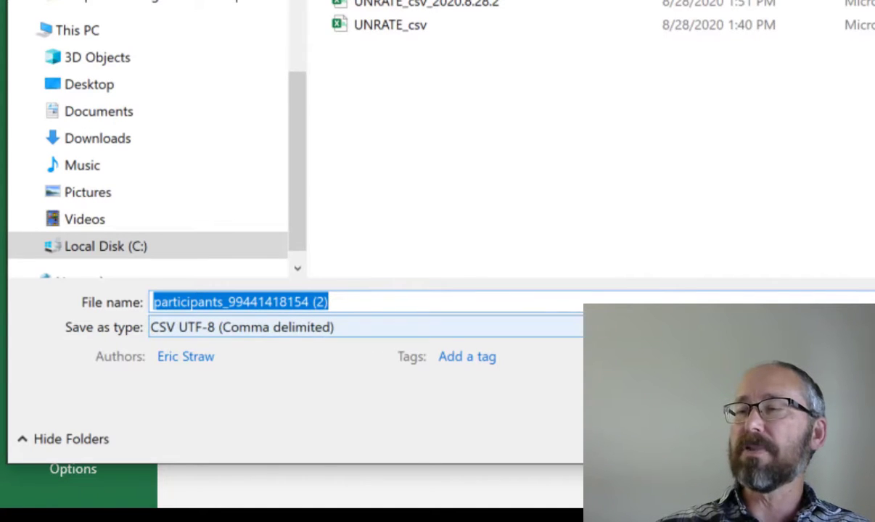
left_click(201, 327)
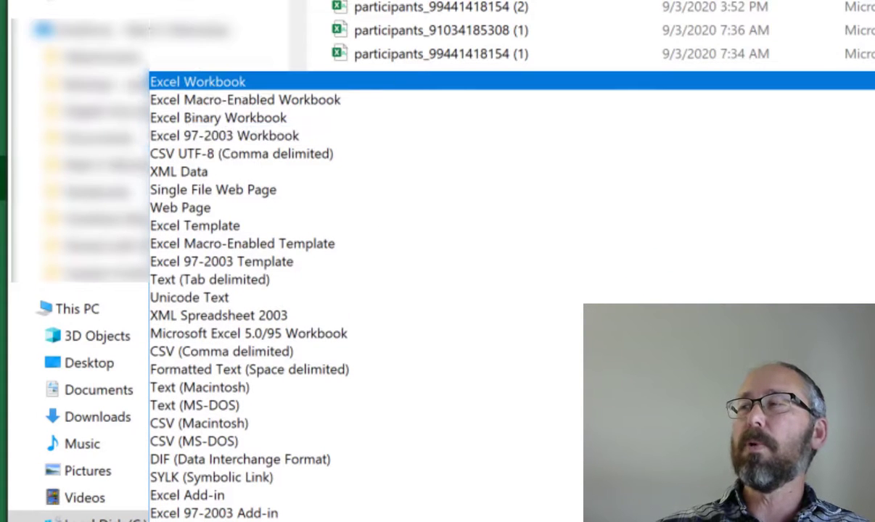
left_click(197, 82)
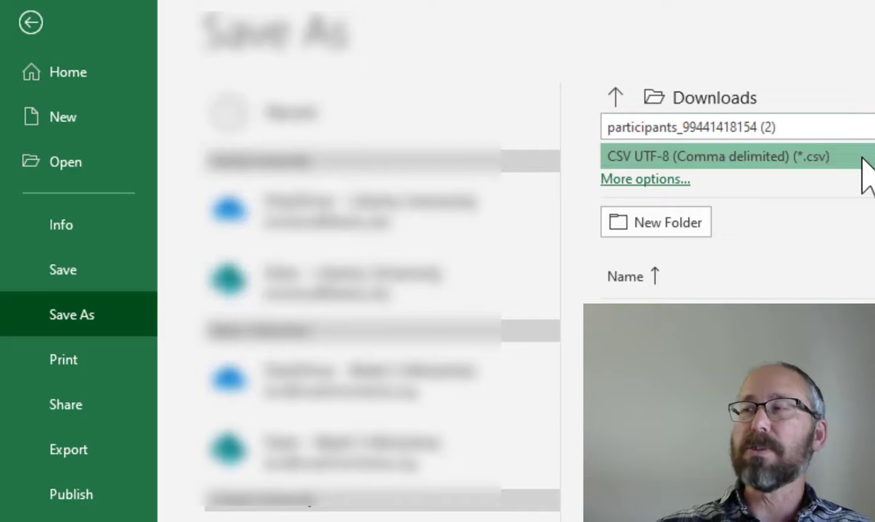
Step: Save the participants file in Downloads as an Excel Workbook (*.xlsx)
left_click(867, 171)
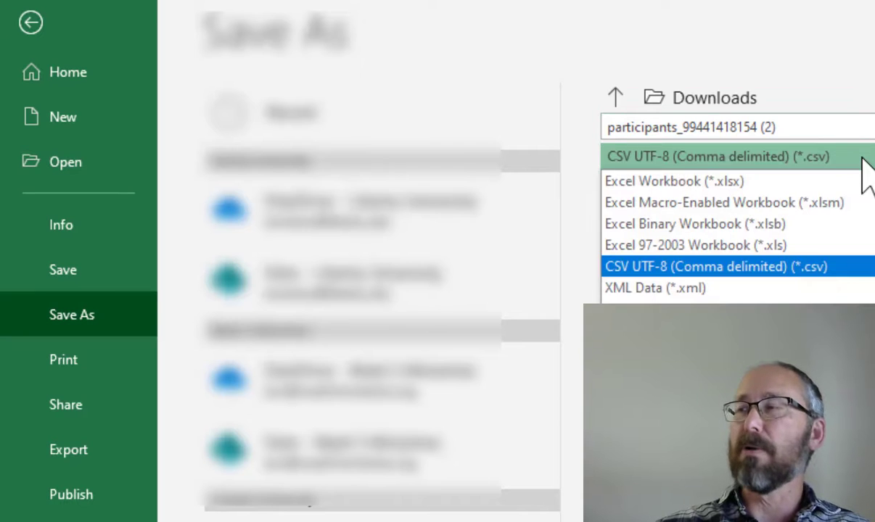
left_click(798, 185)
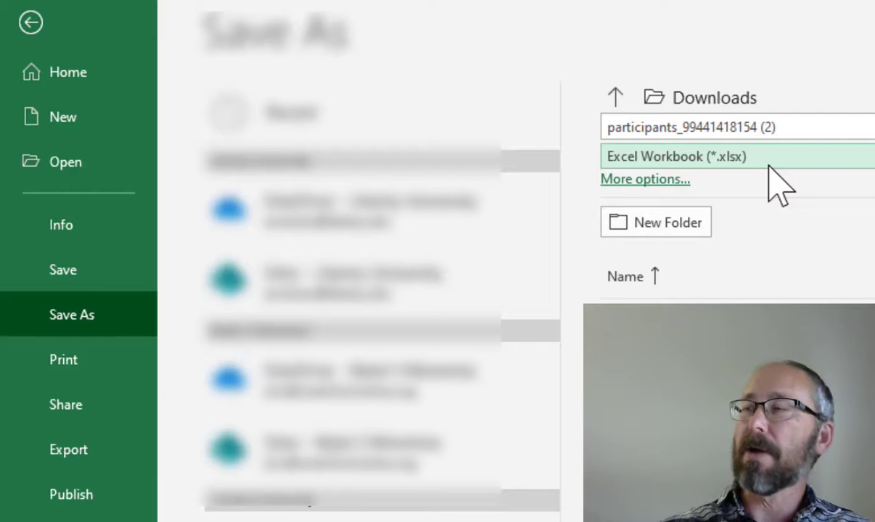
left_click(872, 156)
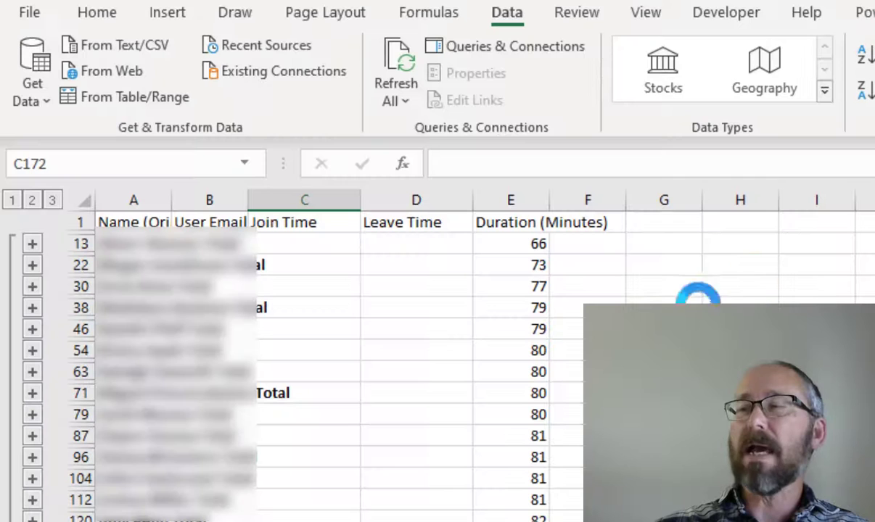